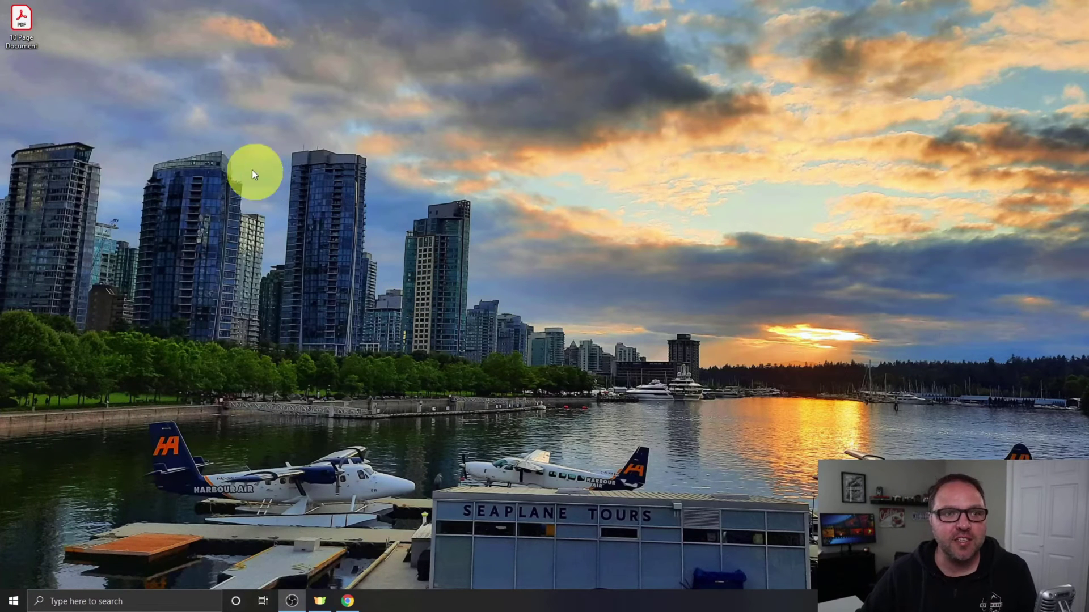
Open 10 Page Document.pdf in Acrobat Reader and page through all ten pages to Page 10.
double_click(23, 22)
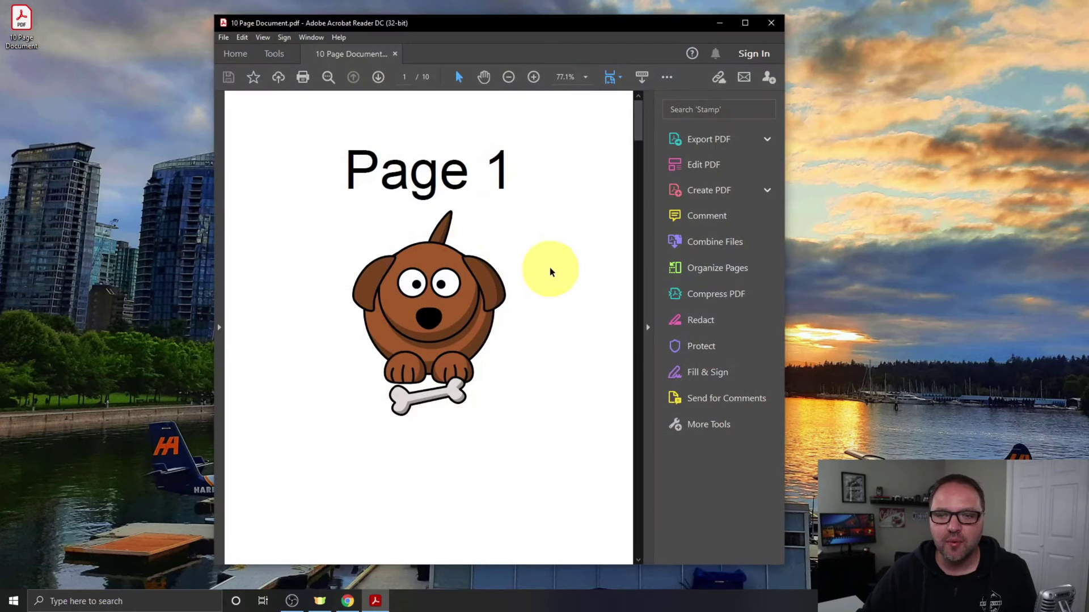
scroll(550, 267, "down", 2)
scroll(550, 267, "down", 15)
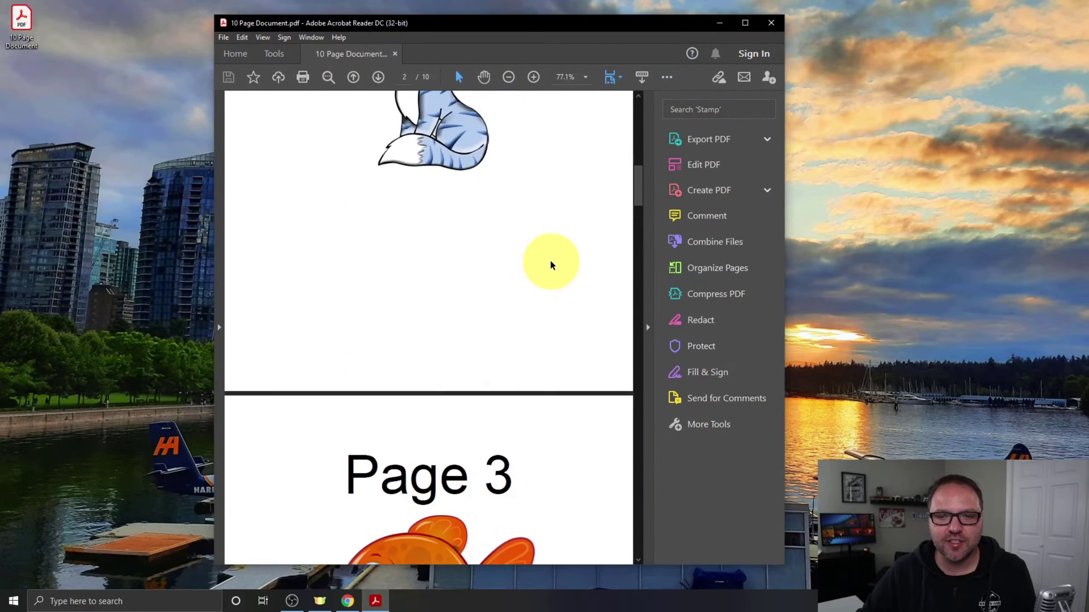
scroll(550, 260, "down", 15)
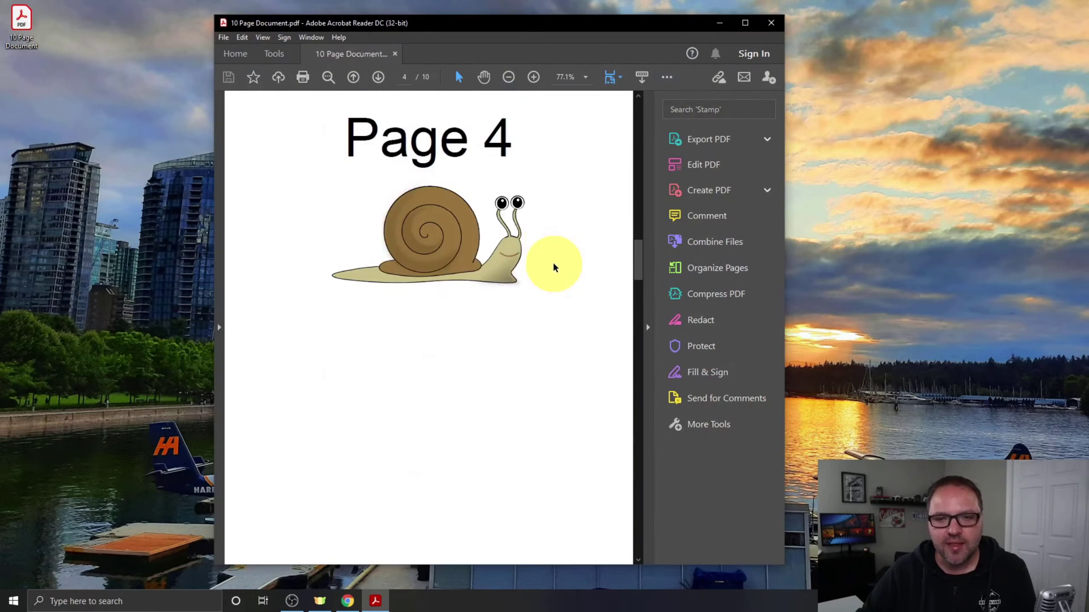
scroll(554, 266, "down", 15)
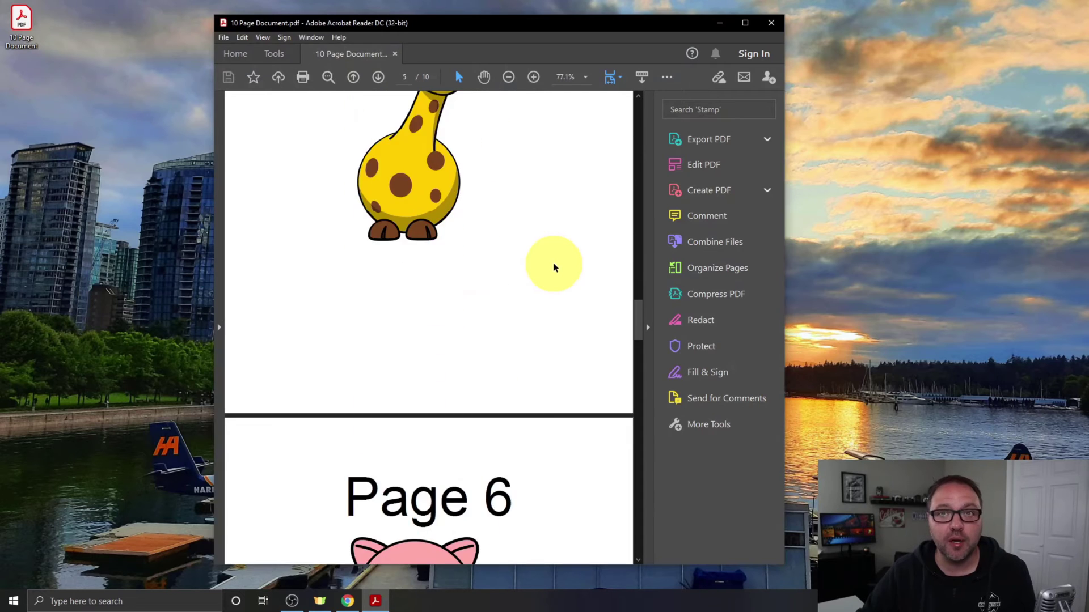
scroll(554, 263, "down", 15)
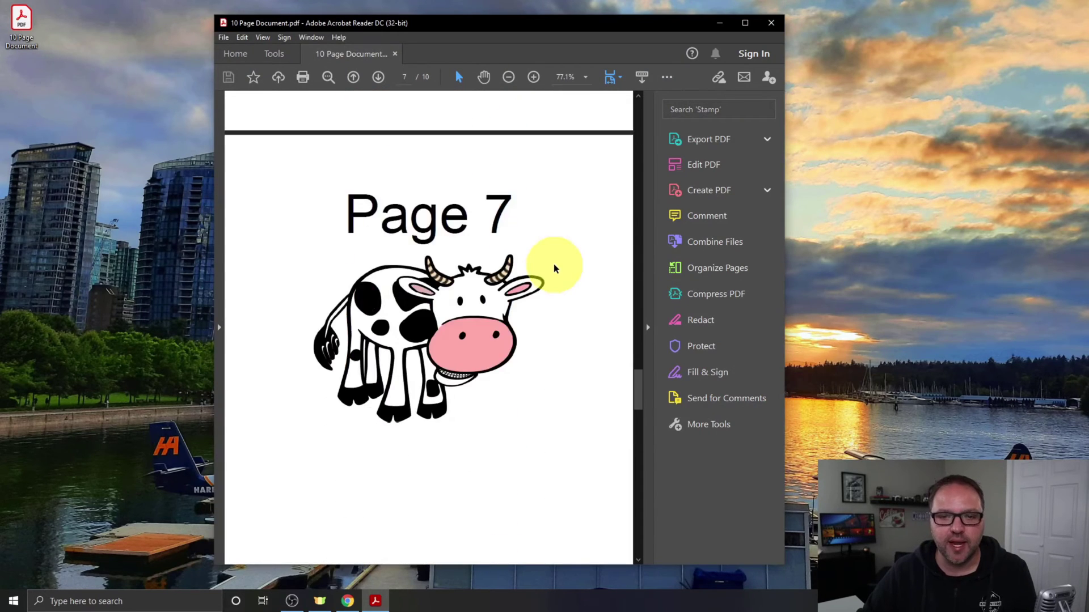
scroll(554, 264, "down", 15)
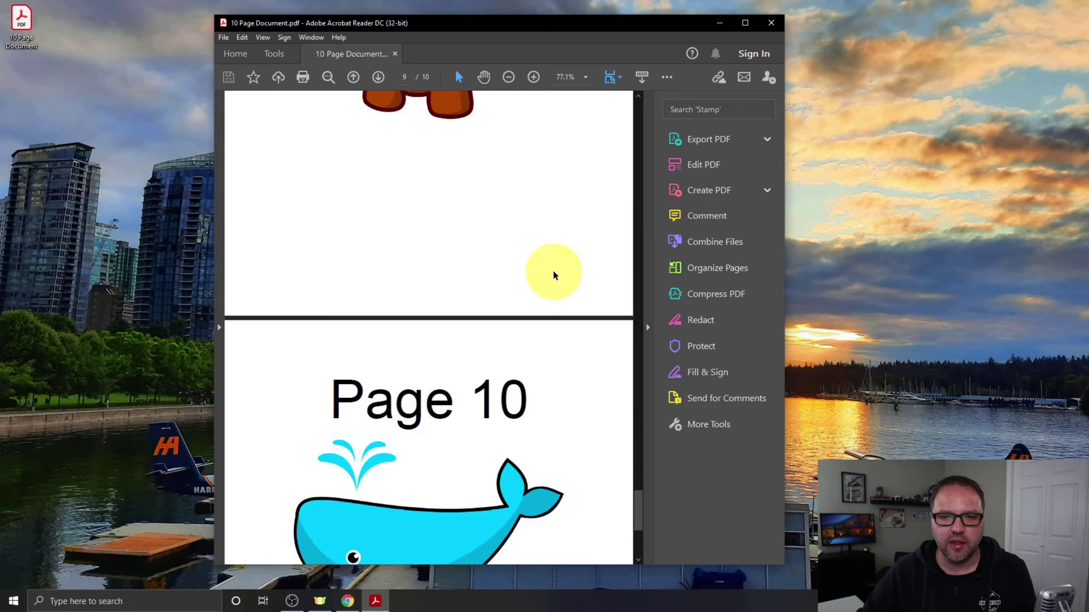
Close Acrobat and search Google in Chrome for 'cleverpdf'.
left_click(771, 23)
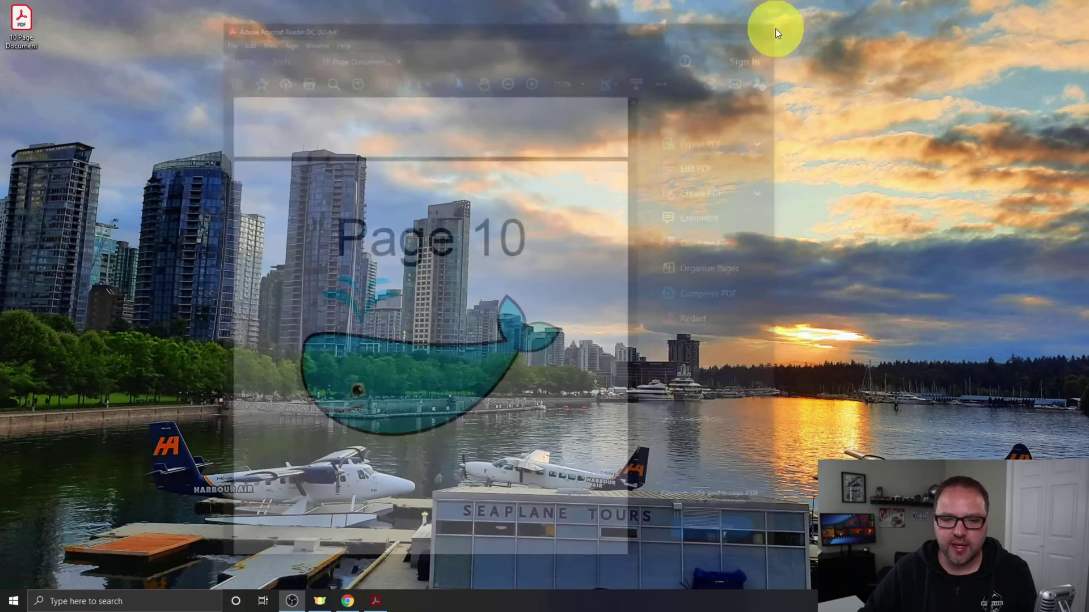
left_click(351, 598)
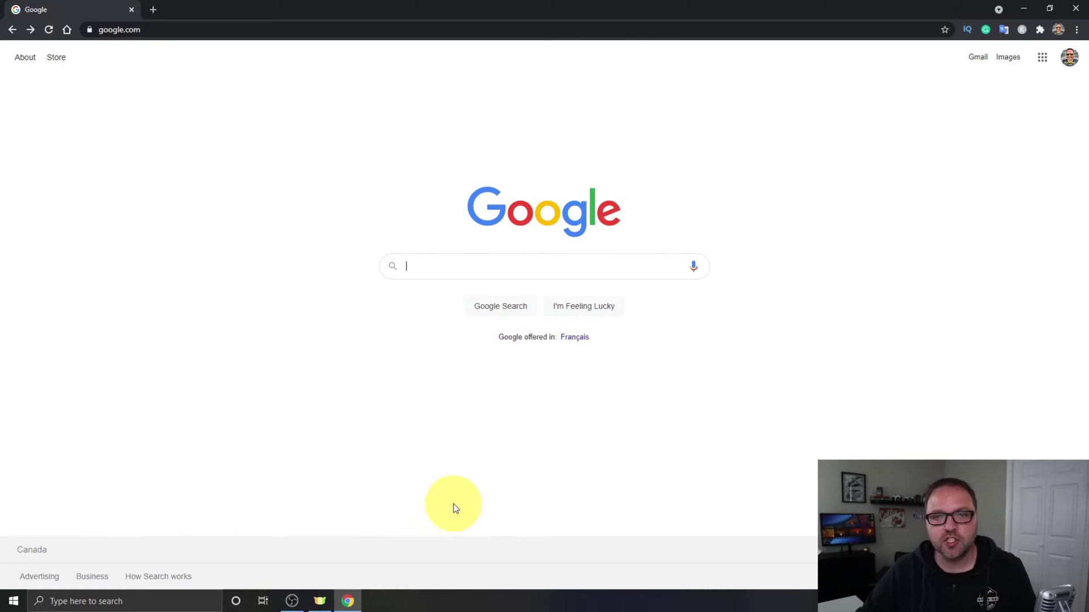
left_click(457, 270)
type("cleve")
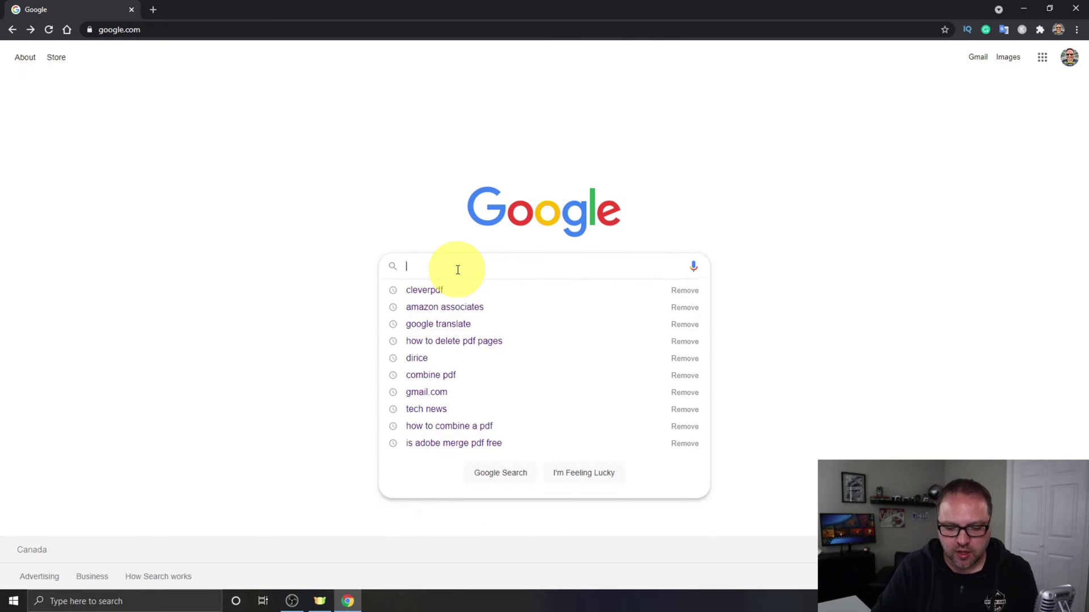
type("rpdf")
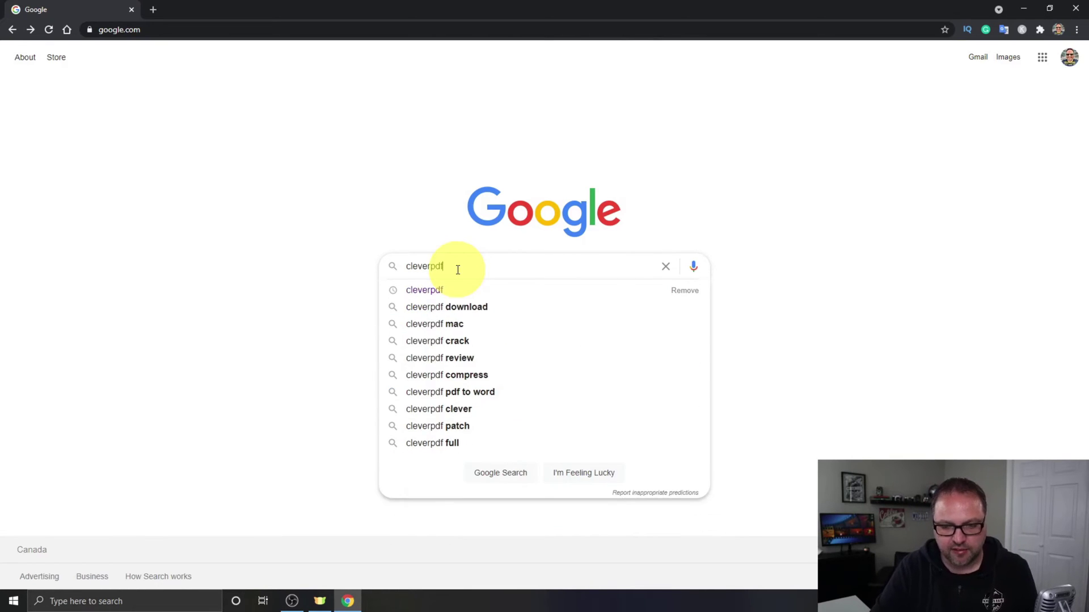
key("Return")
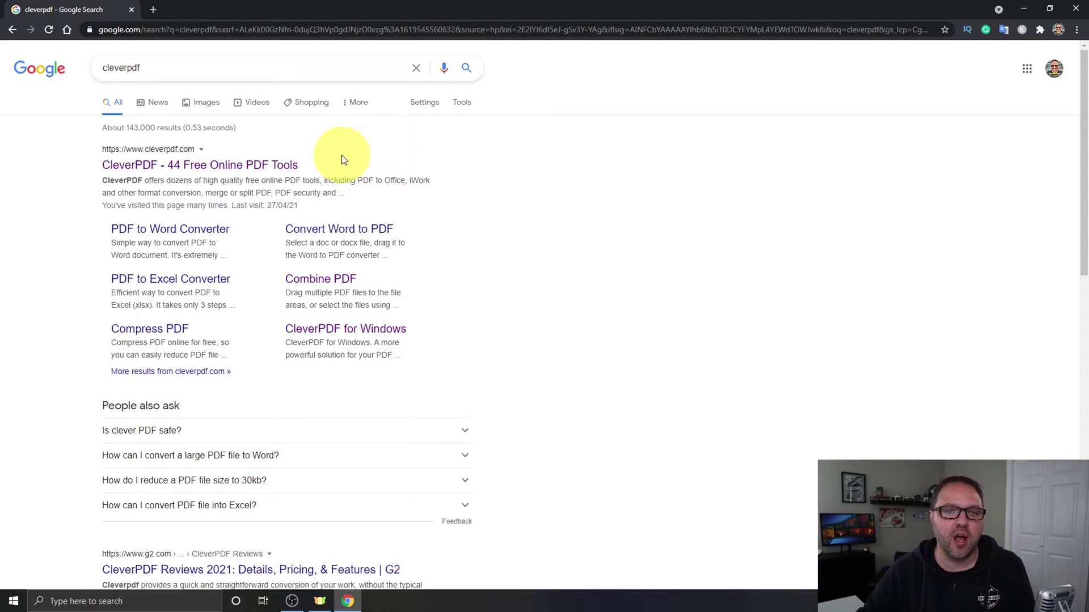
Open the 'CleverPDF - 44 Free Online PDF Tools' result and scroll down to its tool grid.
left_click(258, 165)
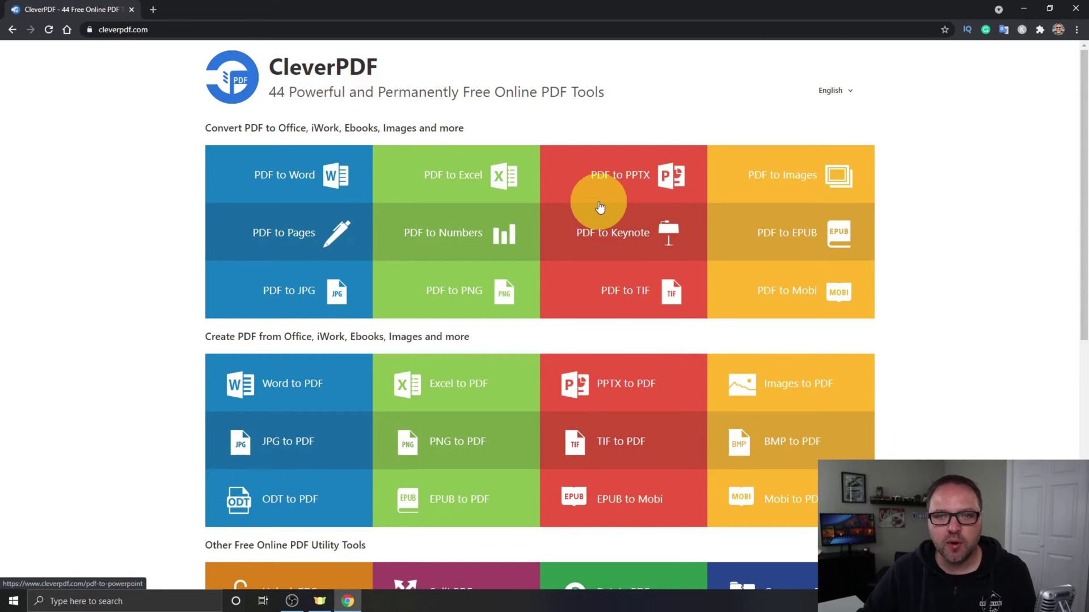
scroll(599, 207, "down", 7)
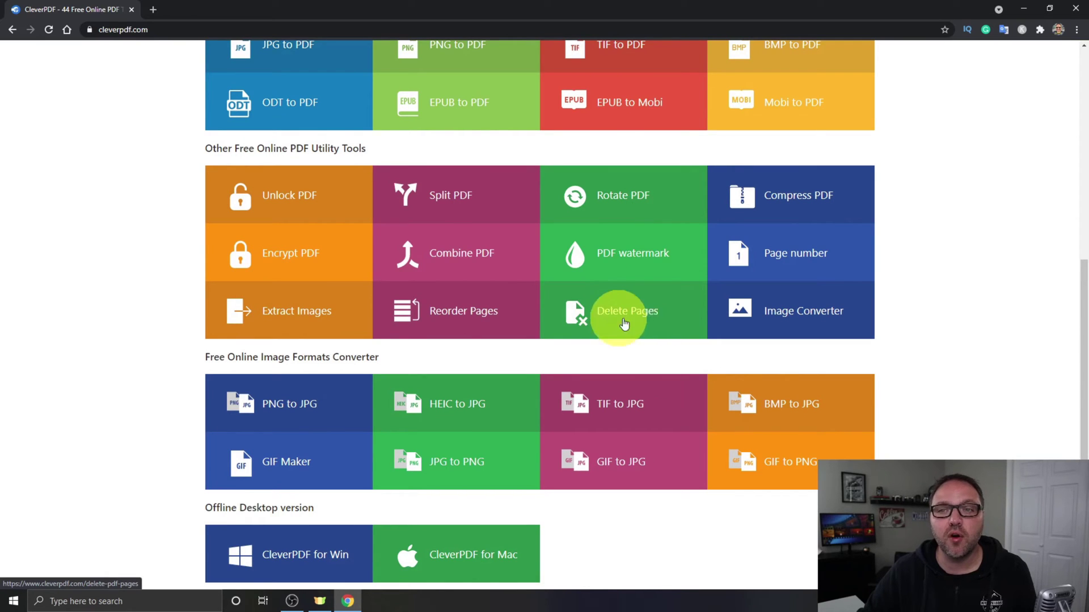
Open the Delete Pages tool and return to the top of its page.
left_click(627, 318)
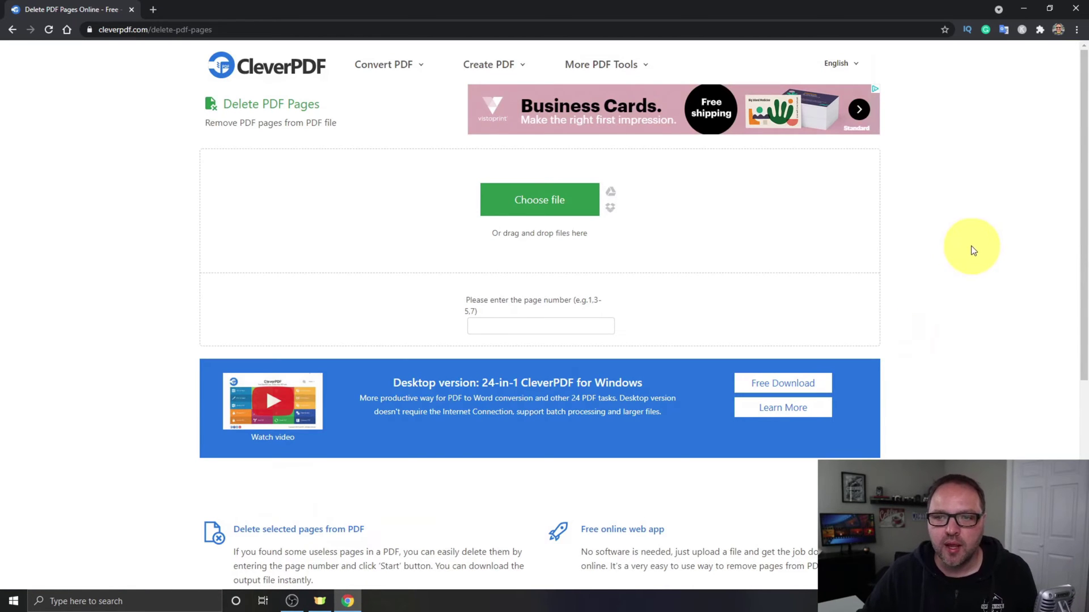
scroll(938, 224, "down", 3)
scroll(938, 226, "down", 3)
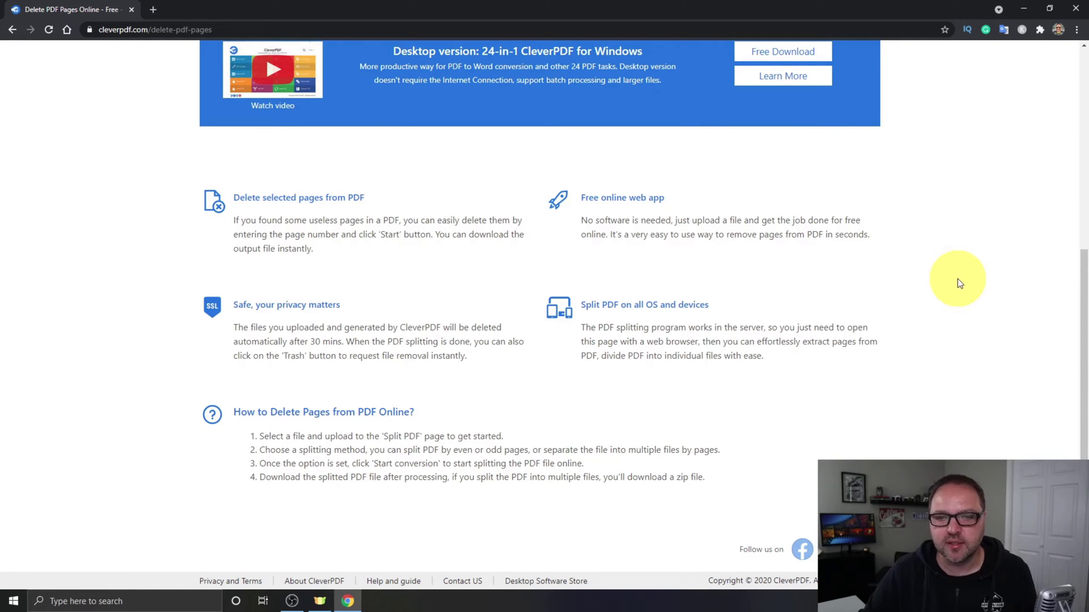
scroll(957, 282, "up", 5)
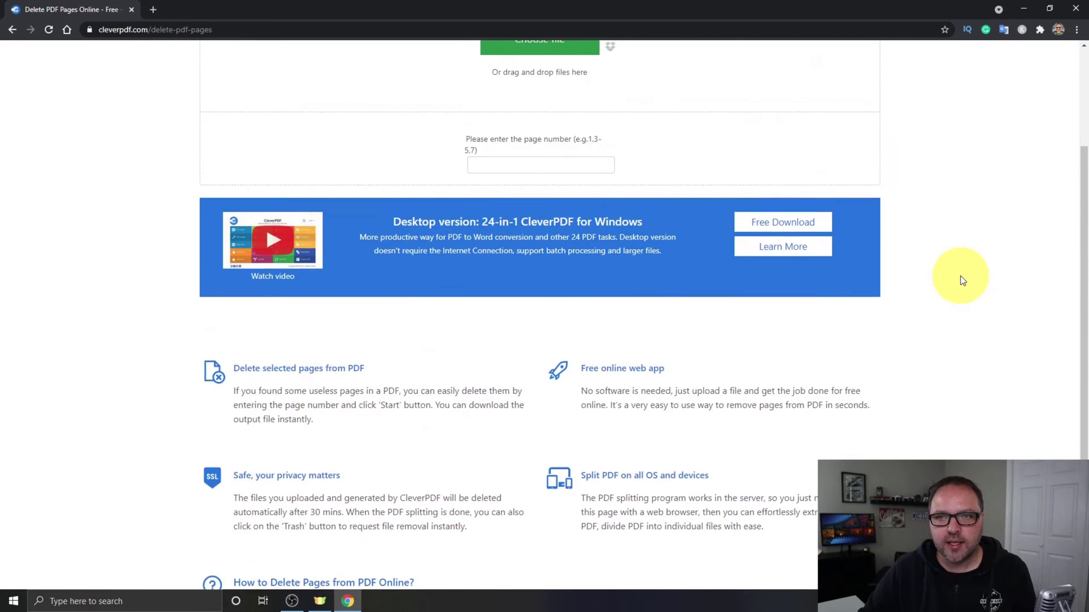
scroll(965, 278, "up", 1)
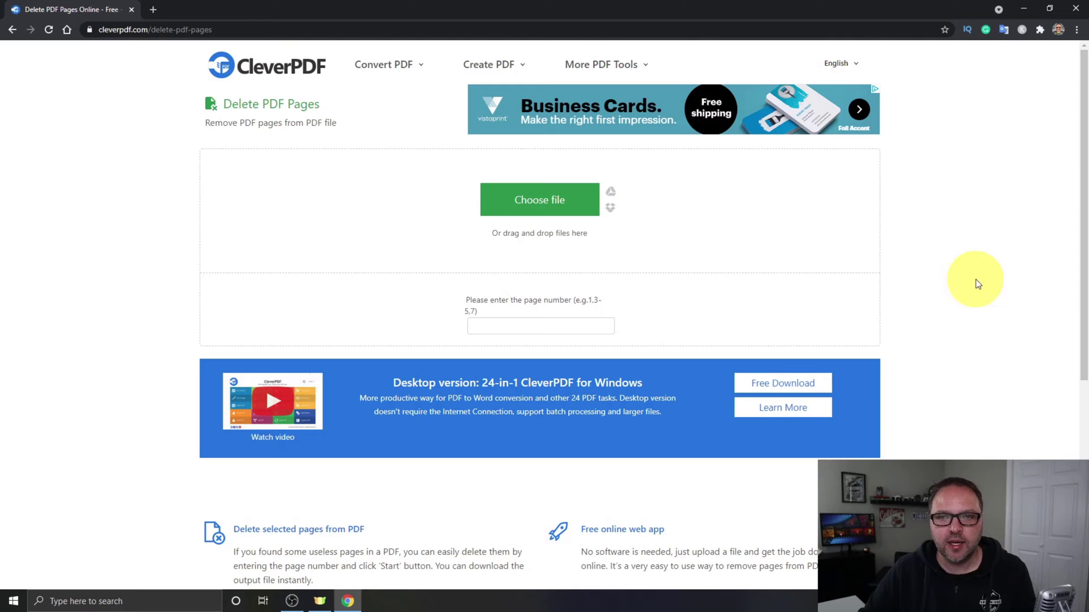
Drag 10 Page Document.pdf from the desktop onto the upload area, then maximize Chrome again.
left_click(553, 203)
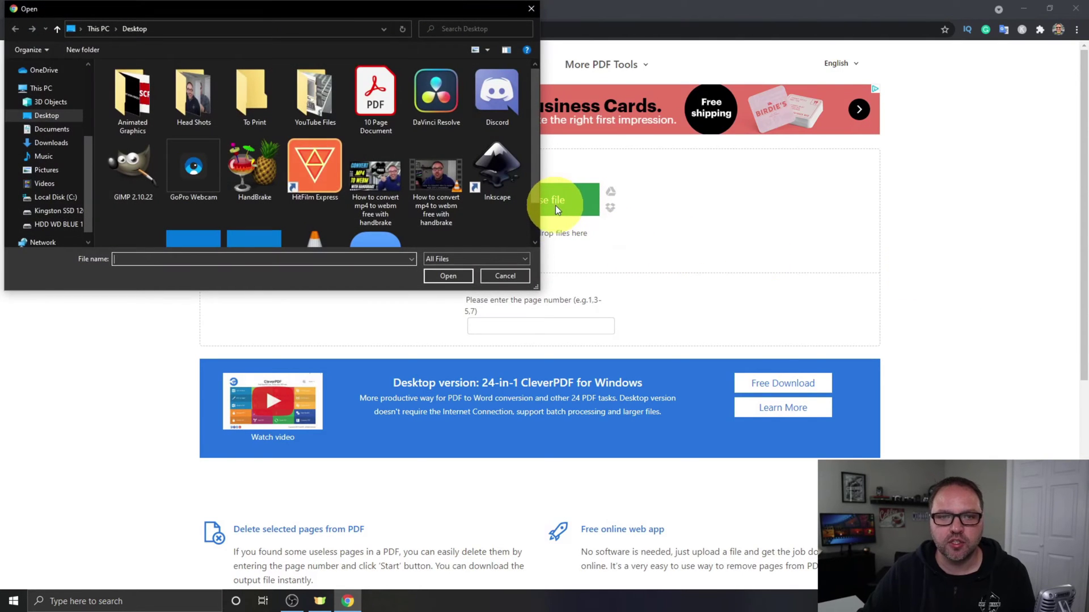
left_click(513, 277)
left_click_drag(451, 14, 516, 22)
left_click_drag(29, 13, 521, 290)
left_click(750, 20)
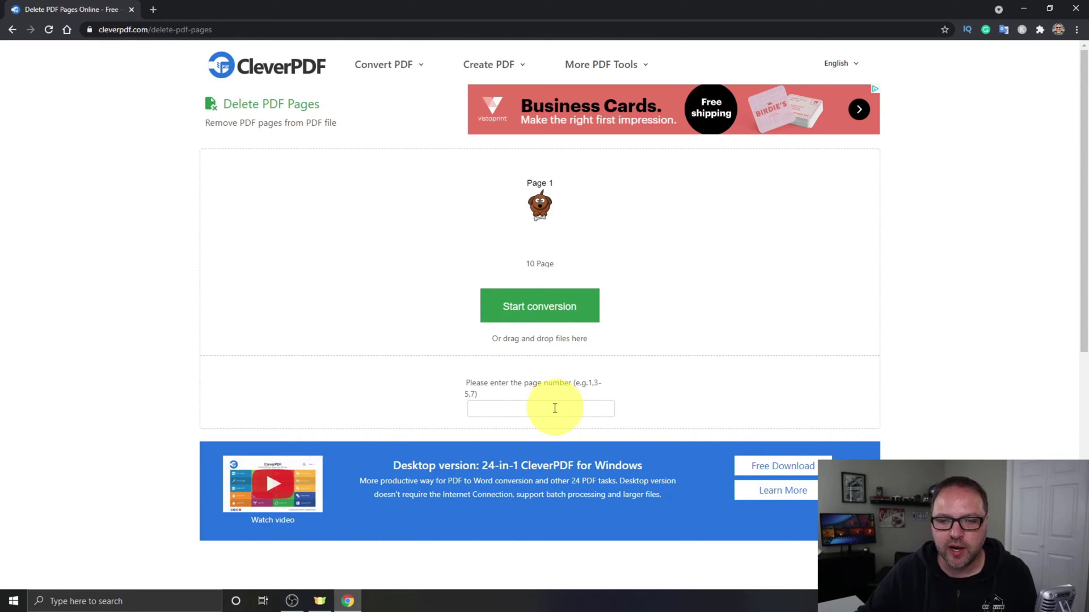
Enter pages 2,6-8 for deletion and start the conversion.
left_click(534, 406)
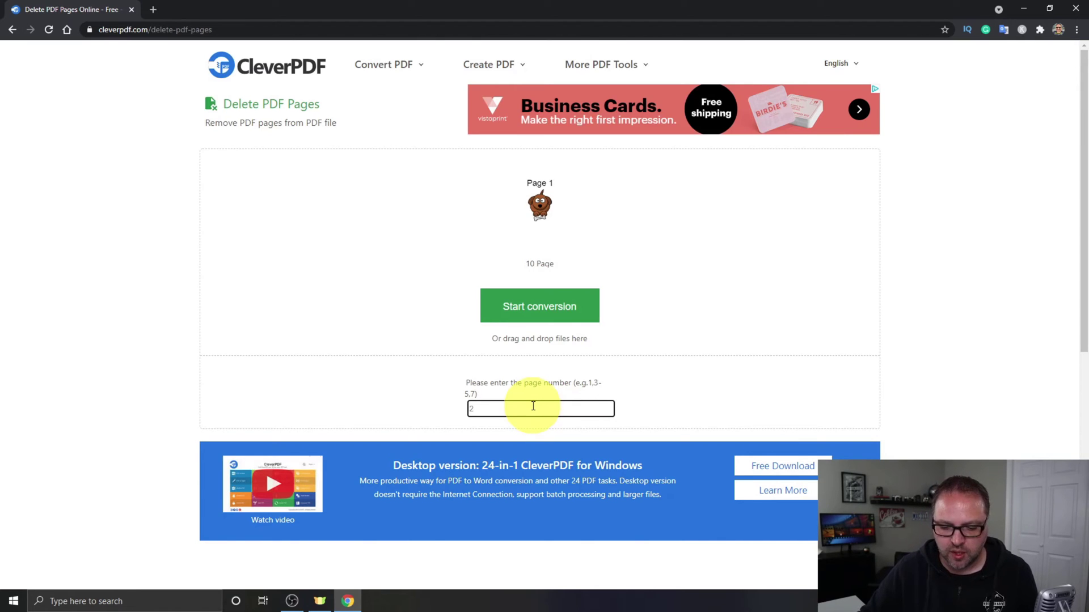
type("2,6-8")
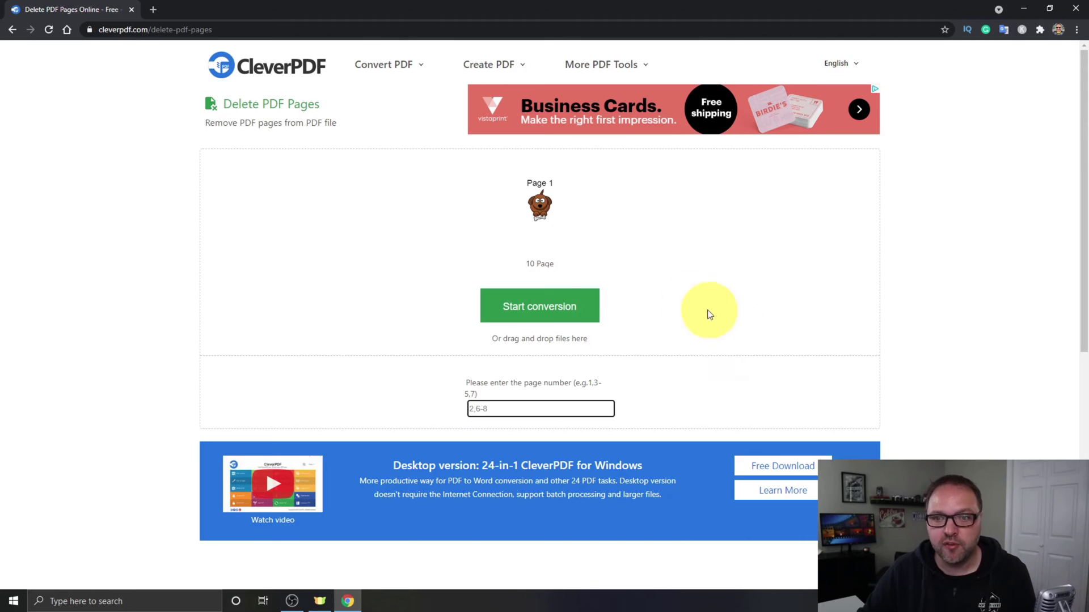
left_click(546, 312)
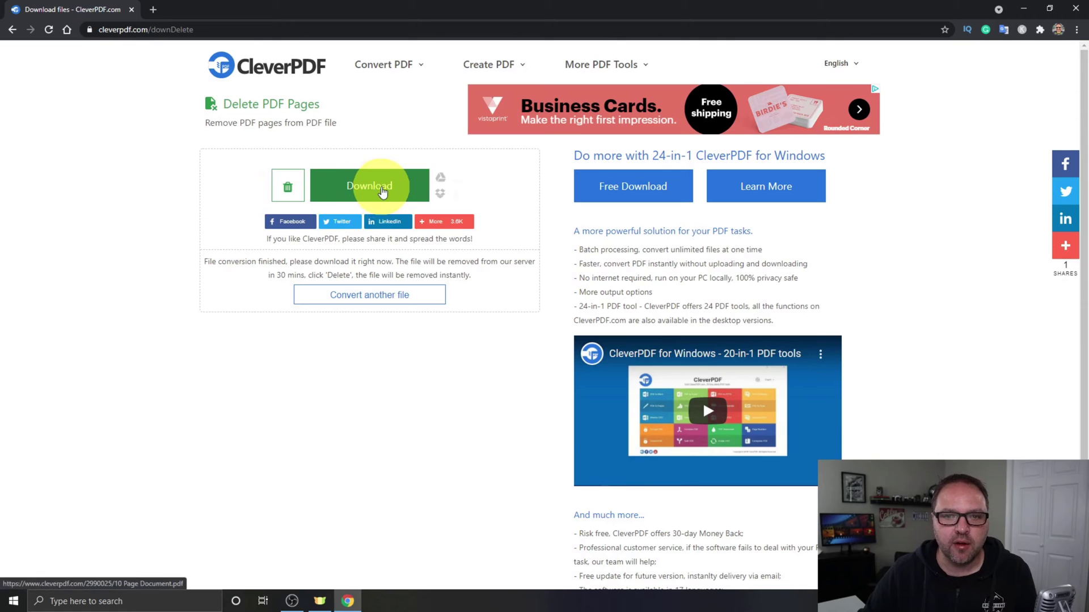
Download the trimmed PDF, delete the server files, and drop it on the desktop as 10 Page Document (2).
left_click(383, 190)
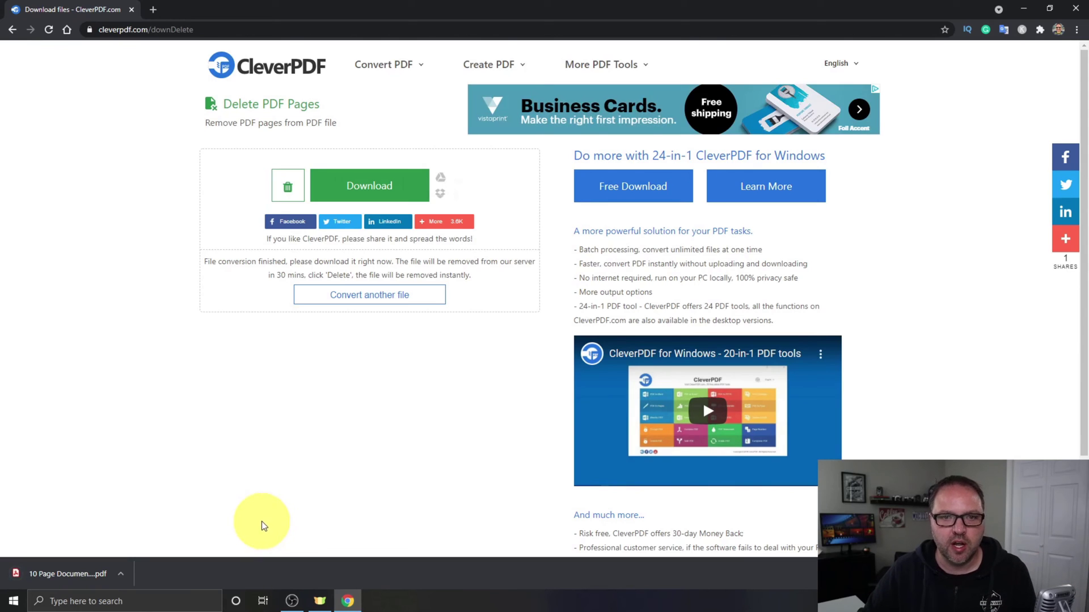
left_click(288, 190)
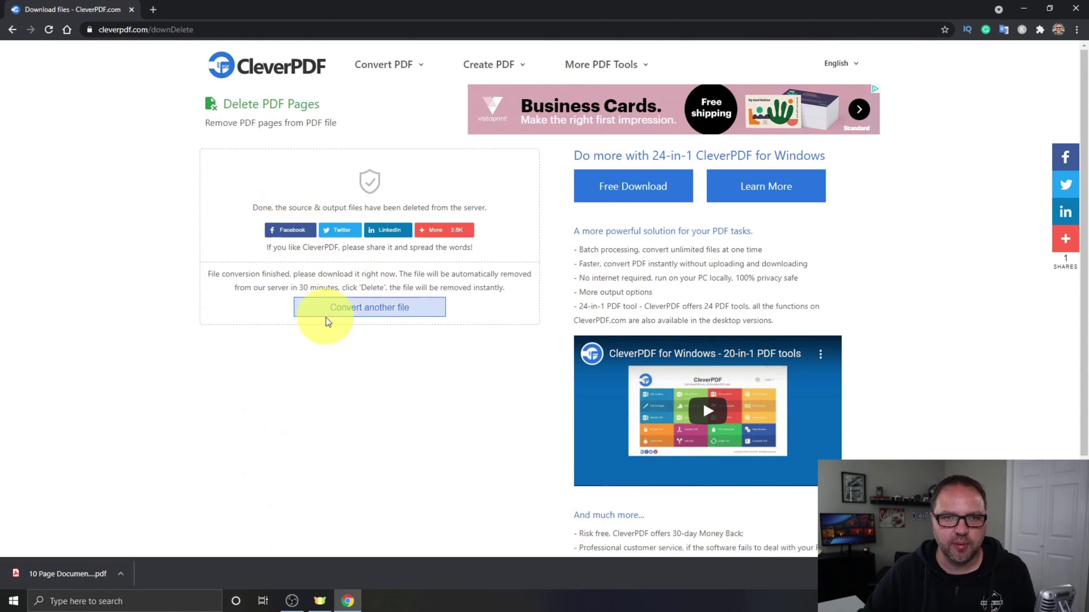
double_click(510, 11)
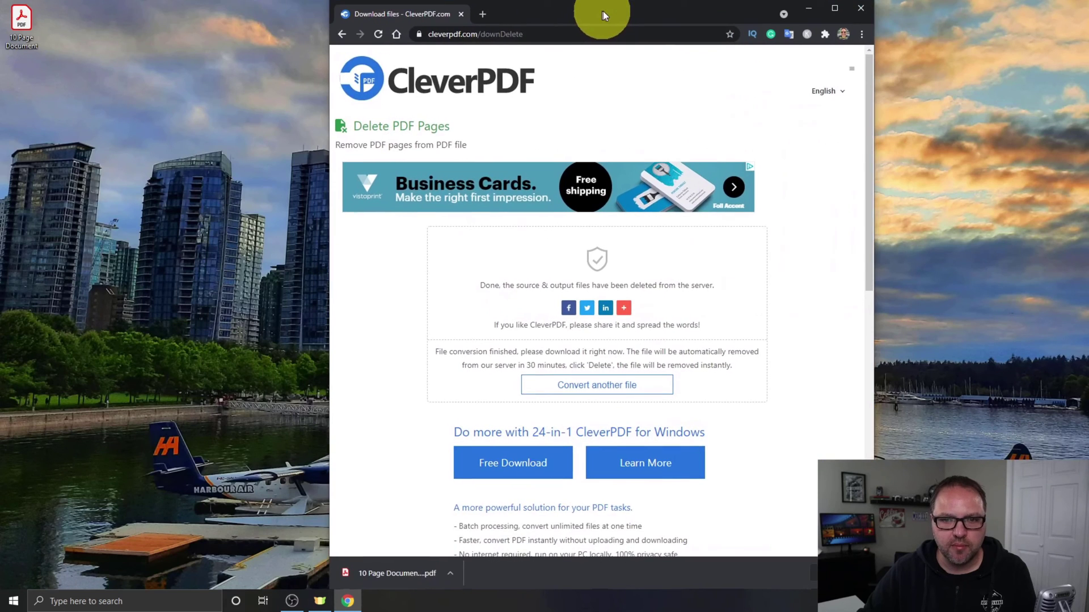
left_click_drag(404, 578, 168, 334)
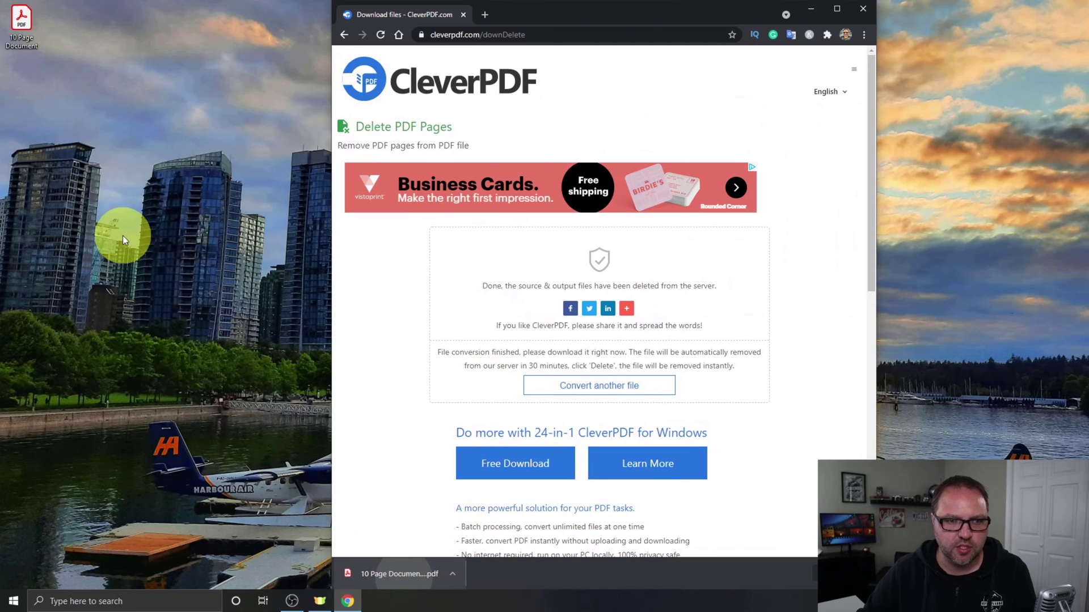
left_click_drag(123, 236, 123, 238)
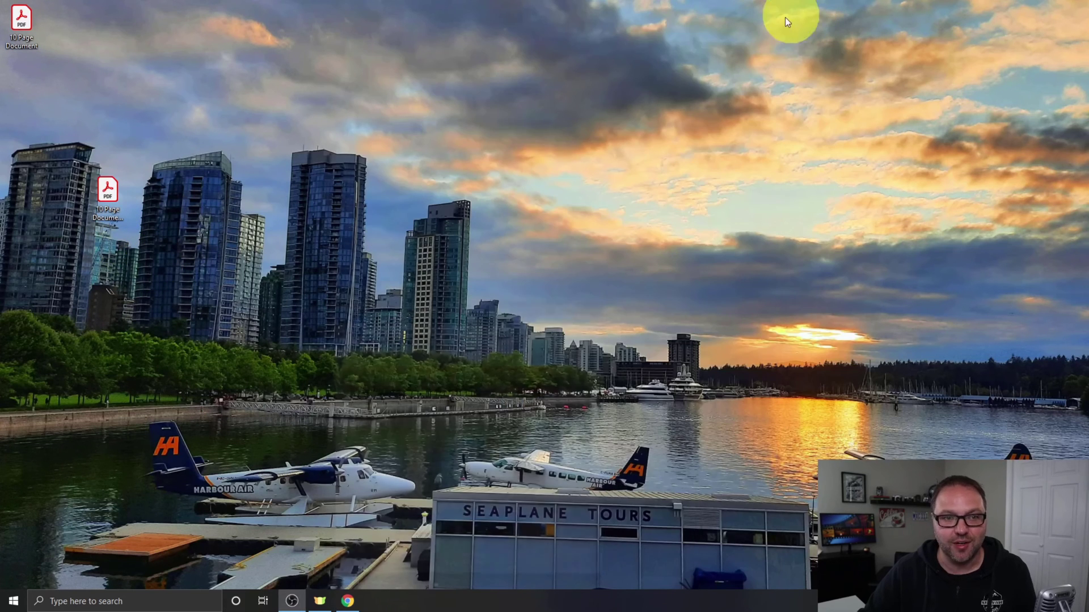
Open 10 Page Document (2).pdf and scroll through its six pages to Page 10.
double_click(108, 192)
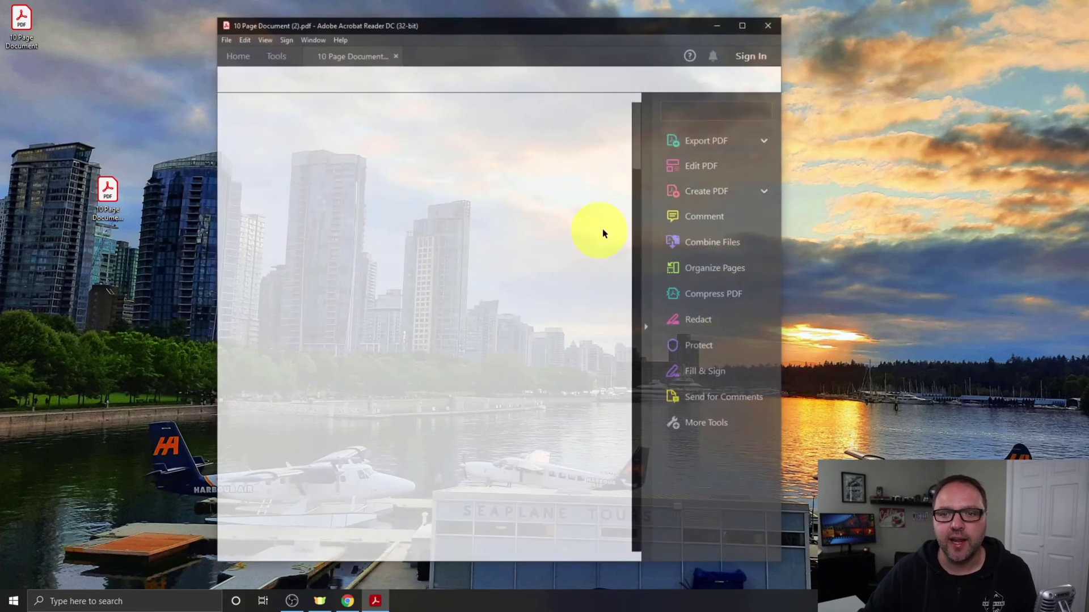
scroll(561, 243, "down", 8)
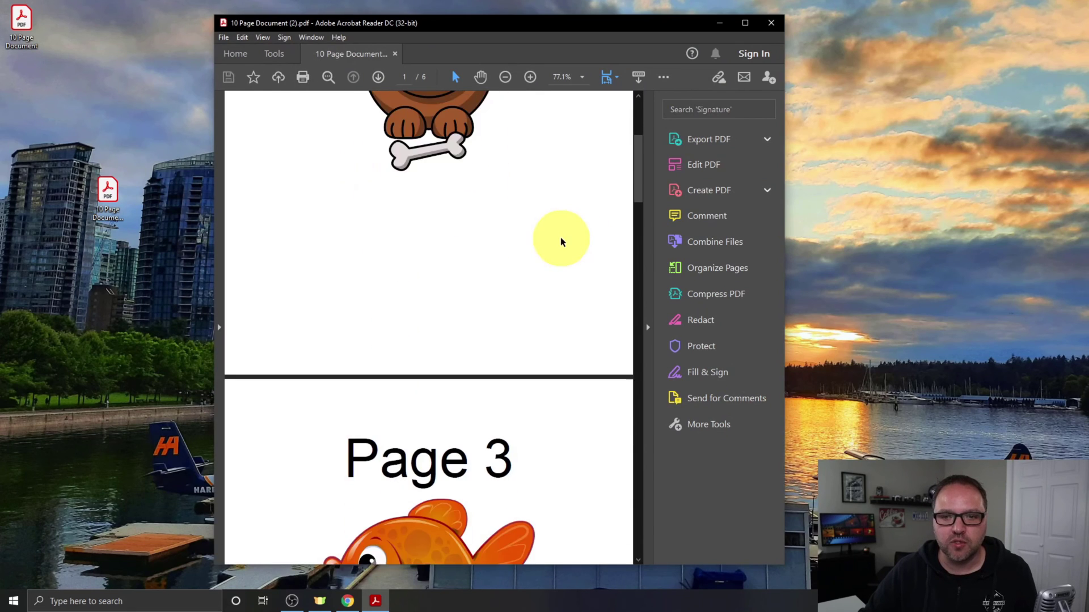
scroll(560, 243, "down", 5)
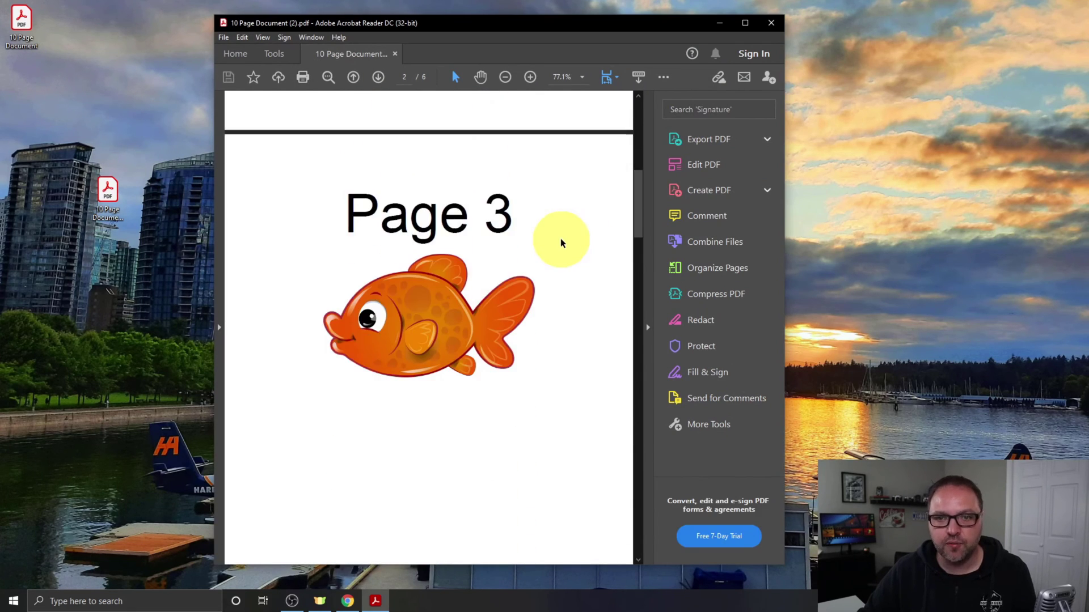
scroll(561, 243, "down", 12)
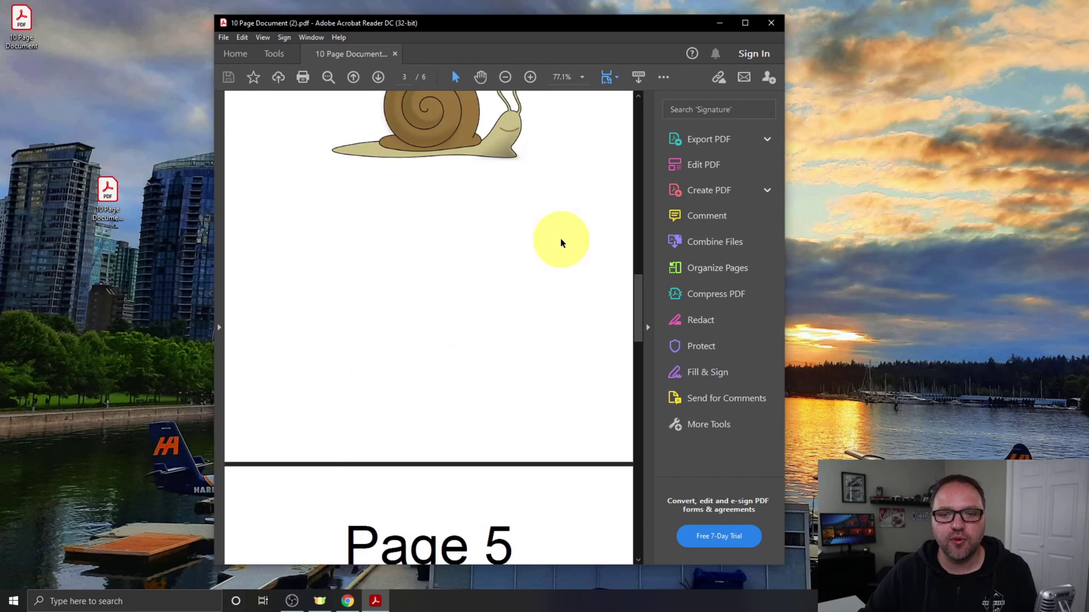
scroll(562, 244, "down", 10)
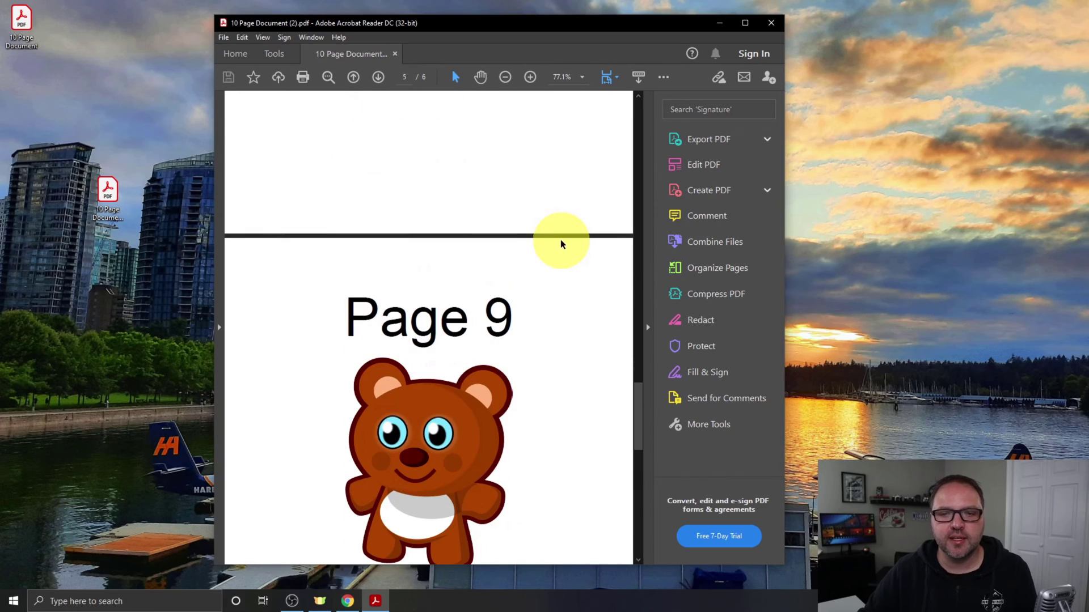
scroll(561, 244, "down", 10)
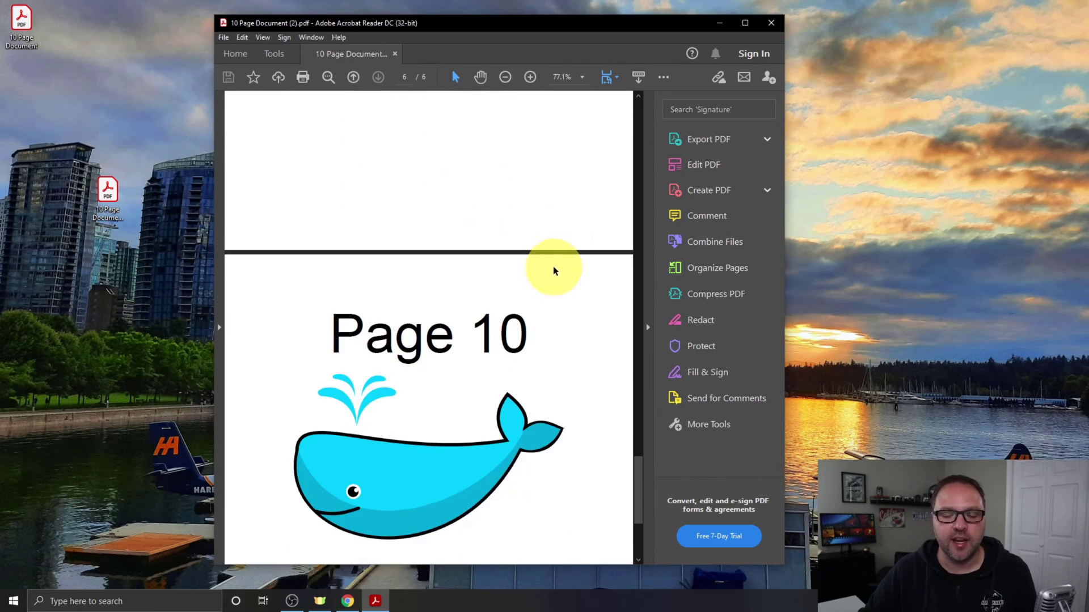